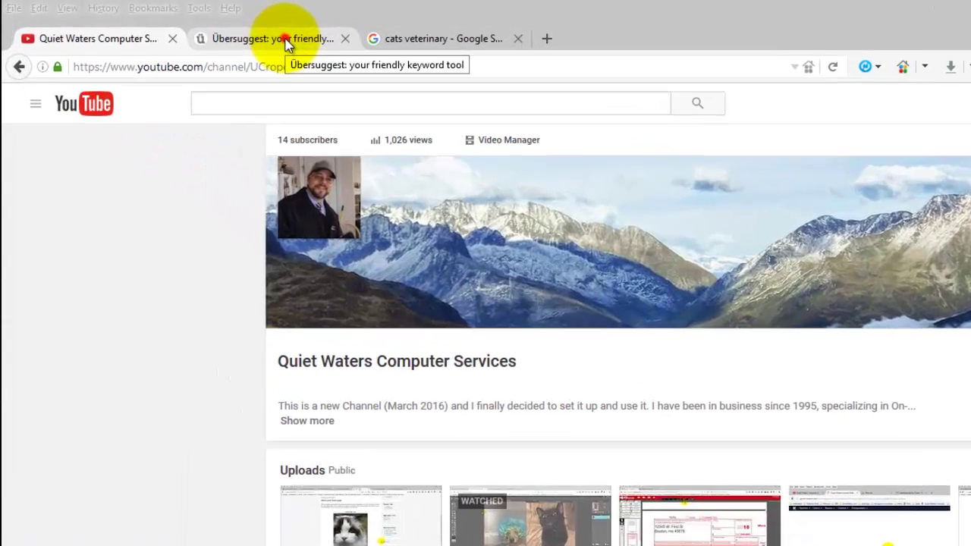
Step: Run a Web-source search for 'vet cat' in English / United States, finding 181 keywords
left_click(286, 44)
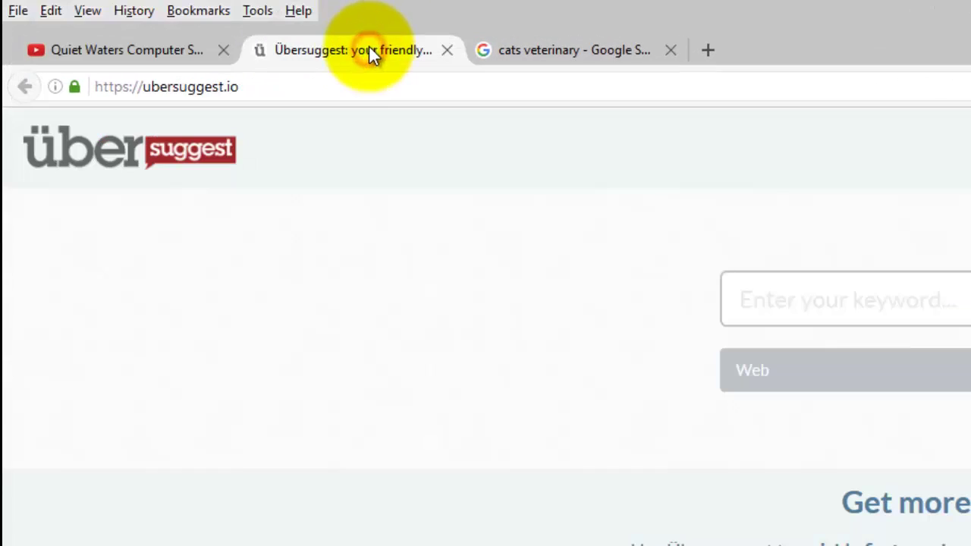
left_click(290, 89)
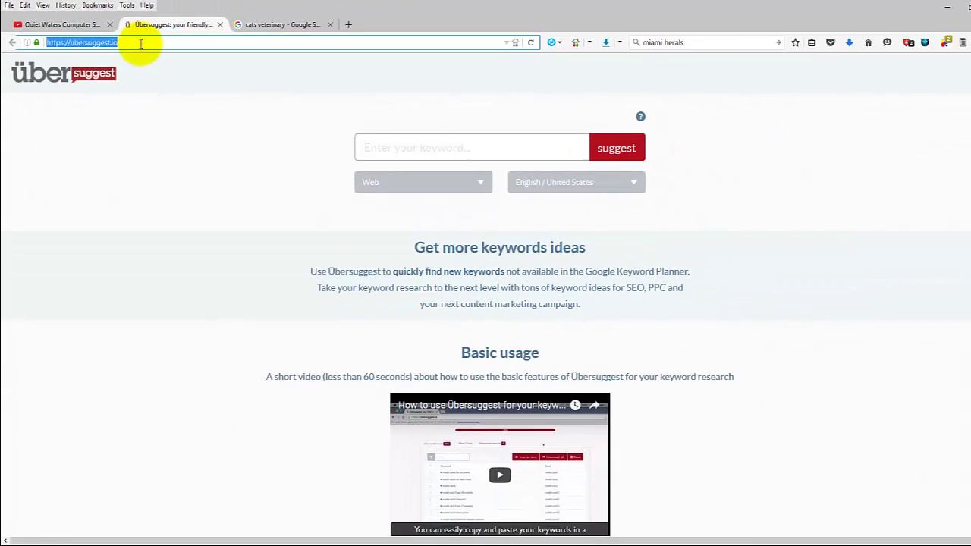
left_click(436, 142)
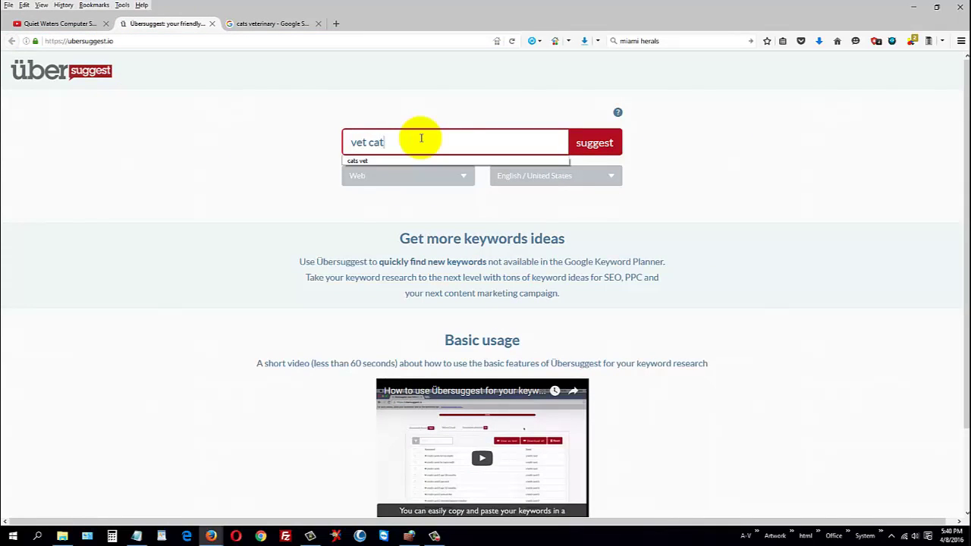
key("Return")
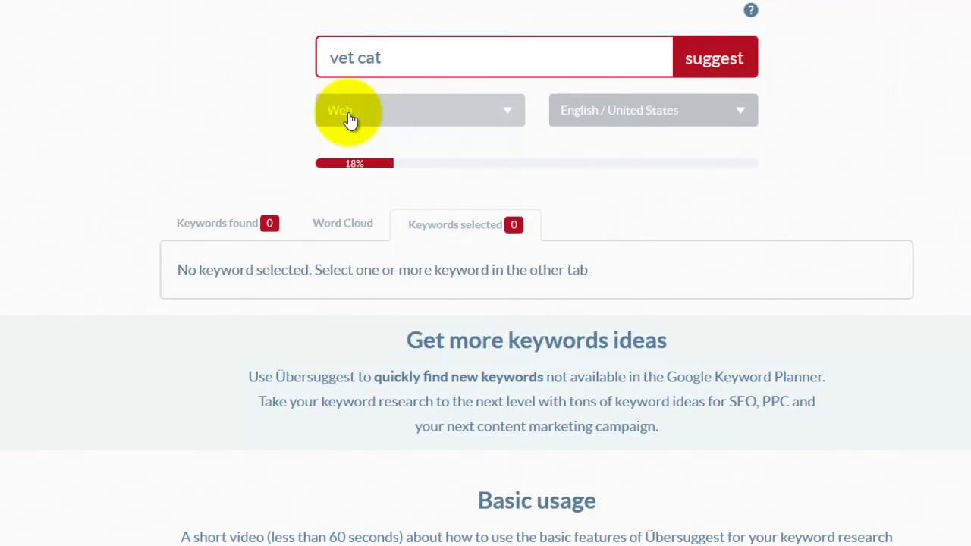
left_click(508, 113)
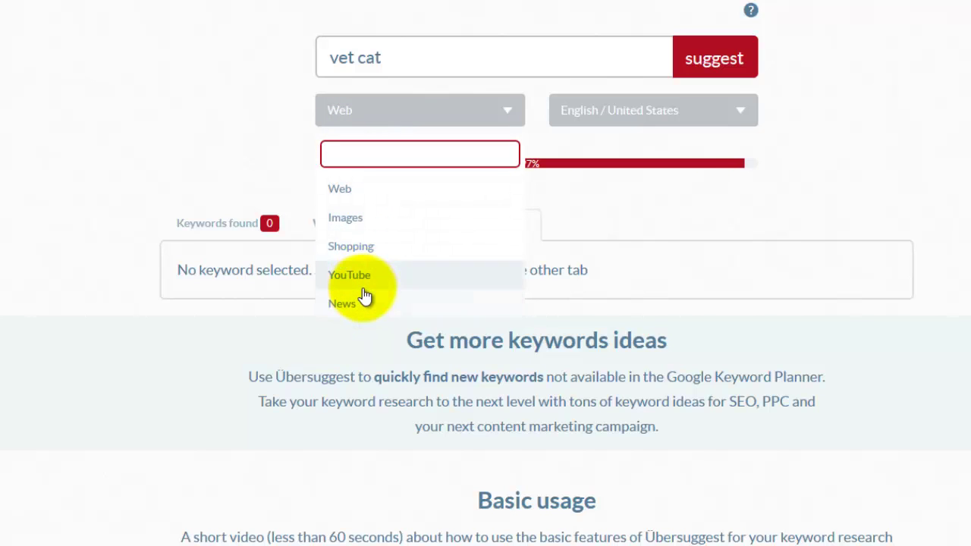
left_click(211, 123)
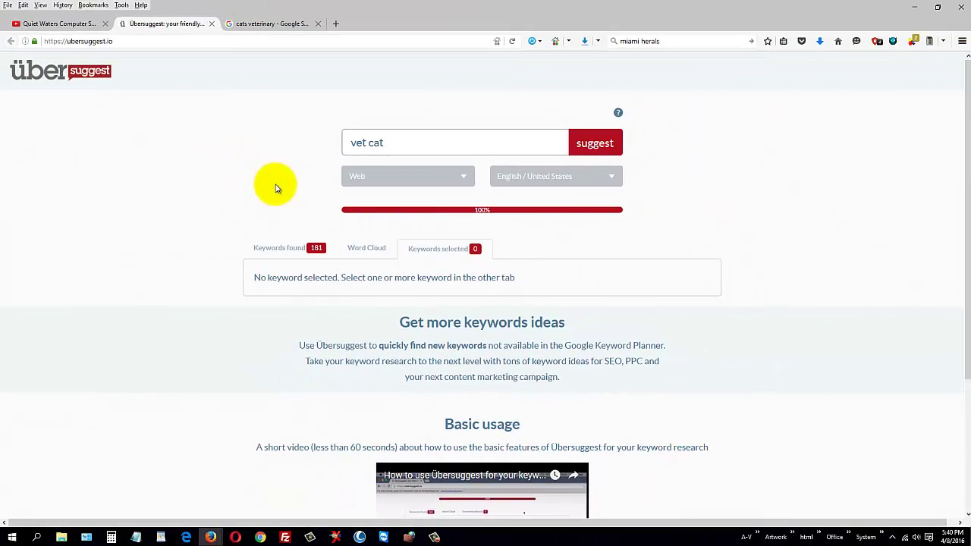
Step: Show the Keywords found list of the vet cat results, starting with vet cat arrow
left_click(282, 247)
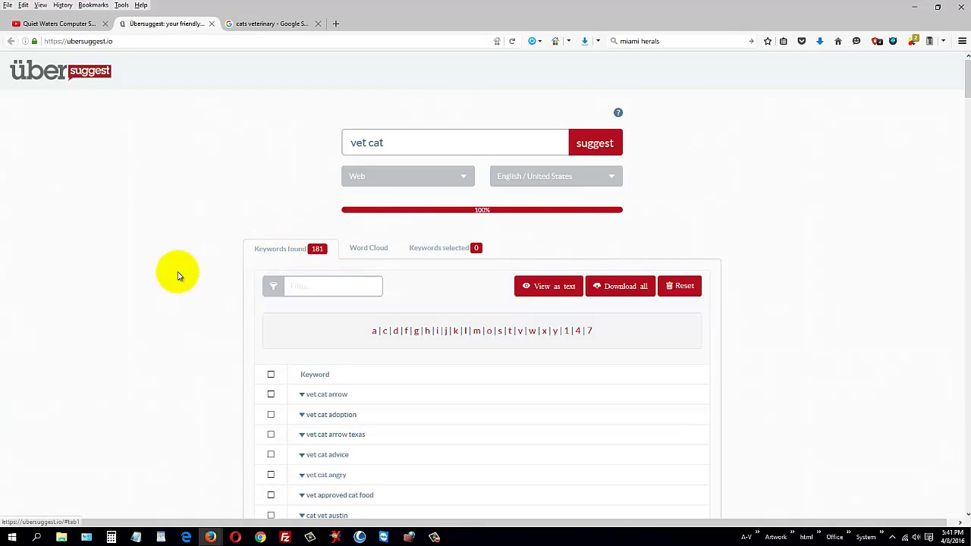
scroll(177, 271, "down", 3)
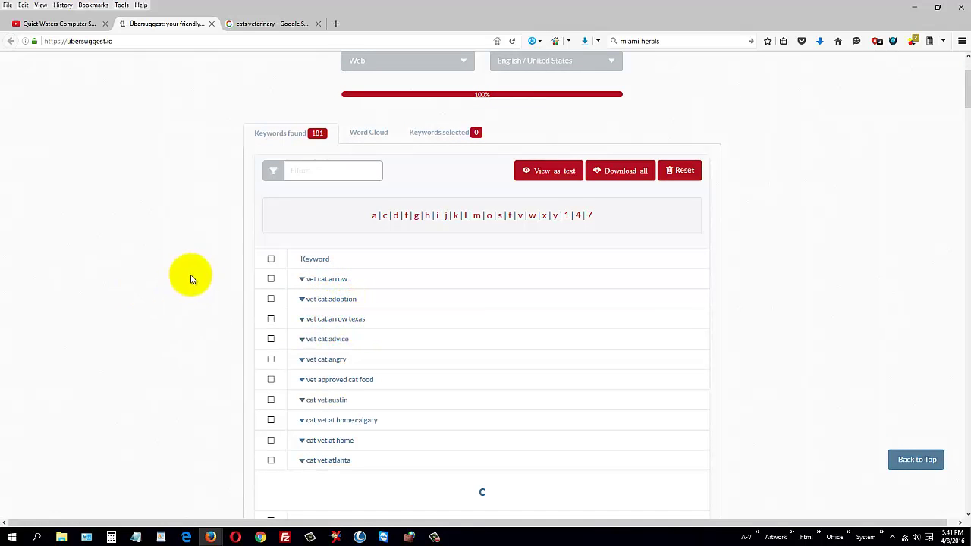
scroll(190, 278, "up", 3)
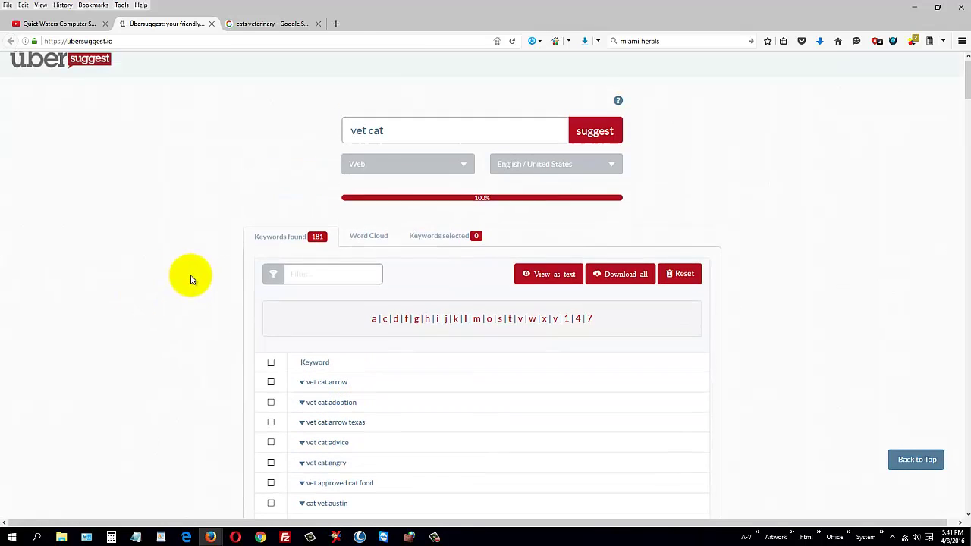
Step: View the keywords as plain text, select the lines, then cancel the Download all file dialog
left_click(557, 290)
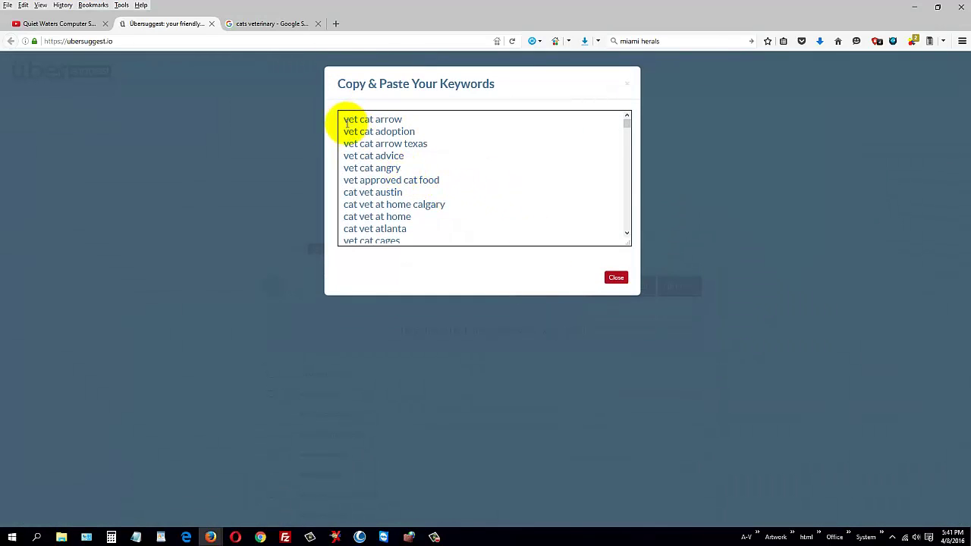
left_click_drag(343, 119, 409, 245)
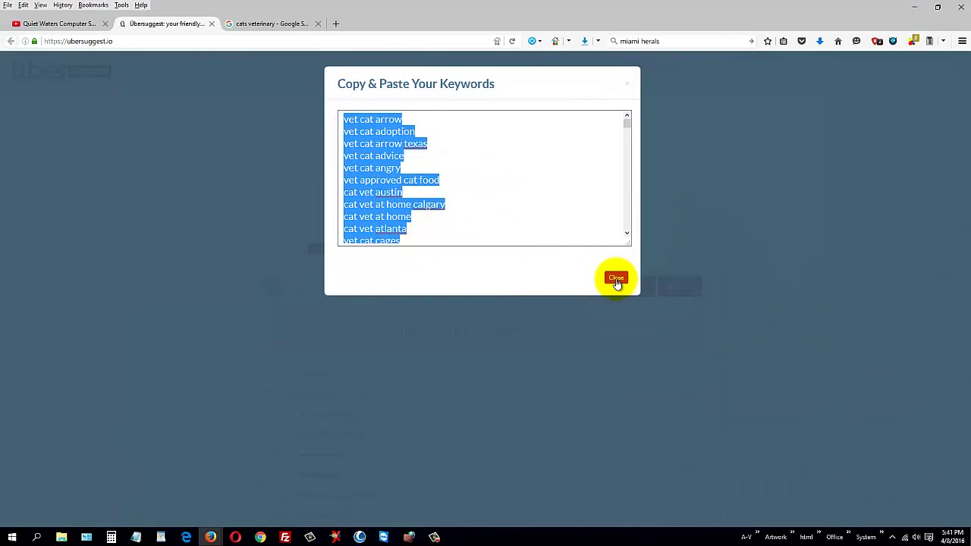
left_click(616, 279)
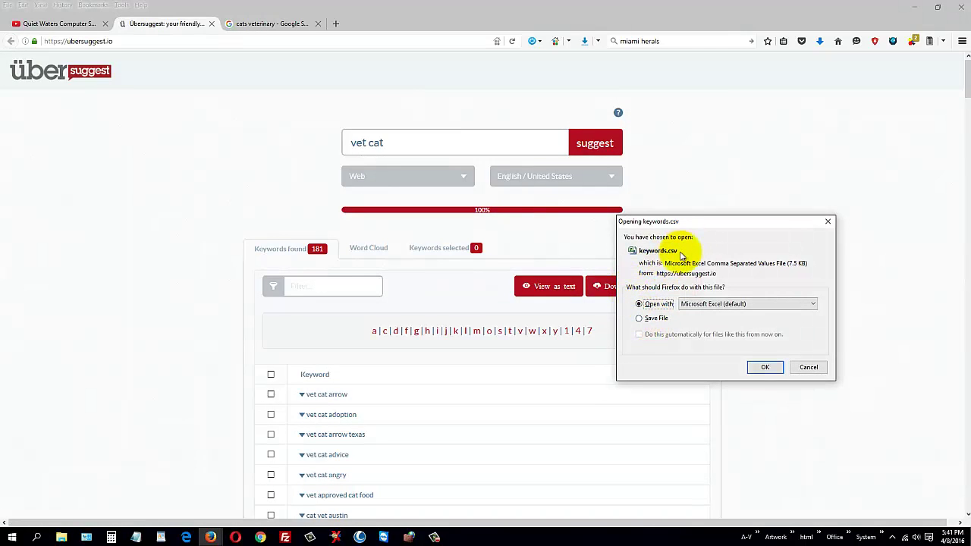
left_click(808, 369)
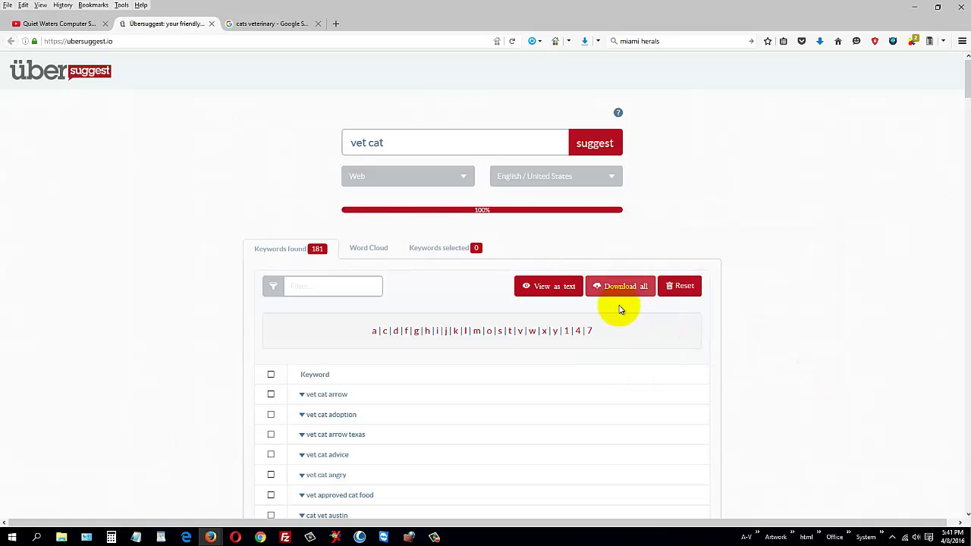
Step: View the vet cat keywords as a word cloud, then return to the 181-keyword list
left_click(369, 252)
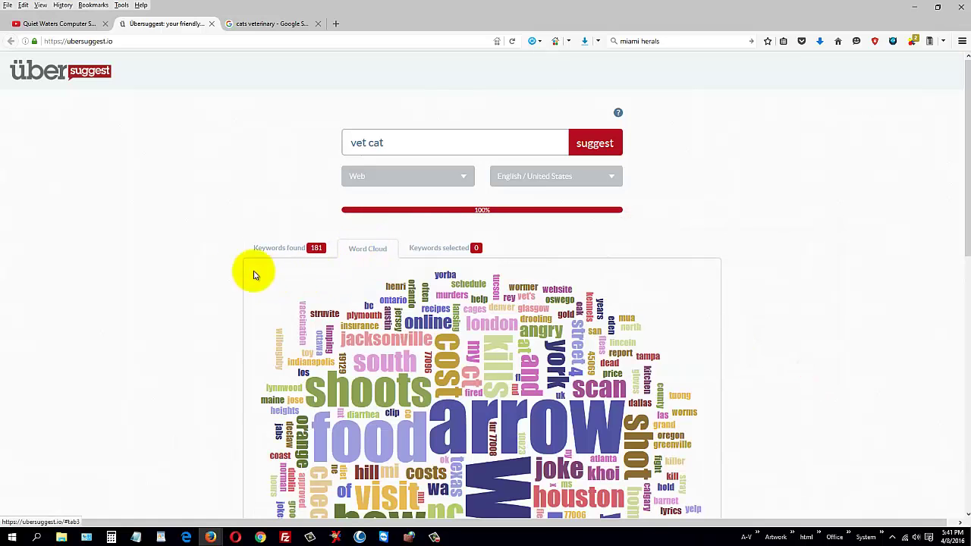
scroll(223, 279, "down", 4)
scroll(223, 279, "up", 4)
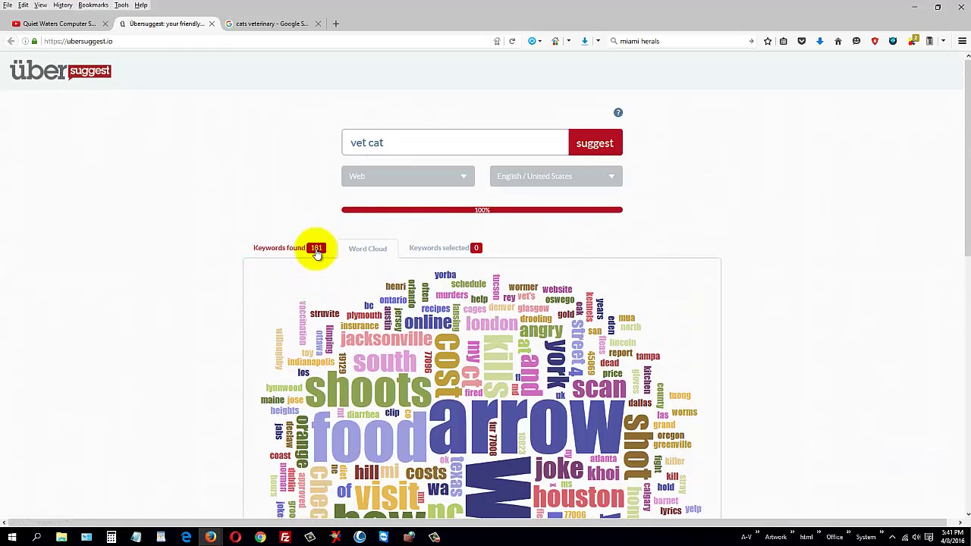
scroll(618, 338, "down", 4)
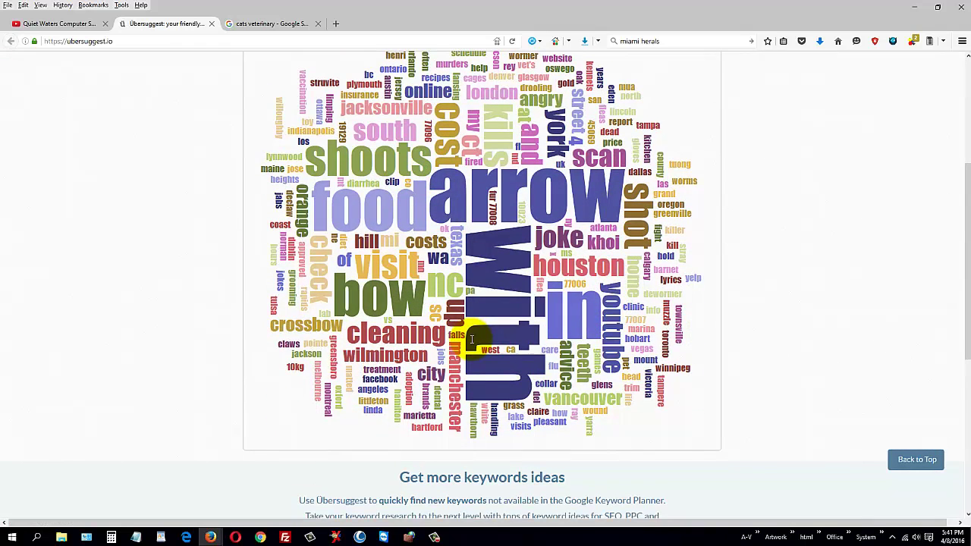
scroll(471, 339, "up", 2)
scroll(471, 339, "up", 1)
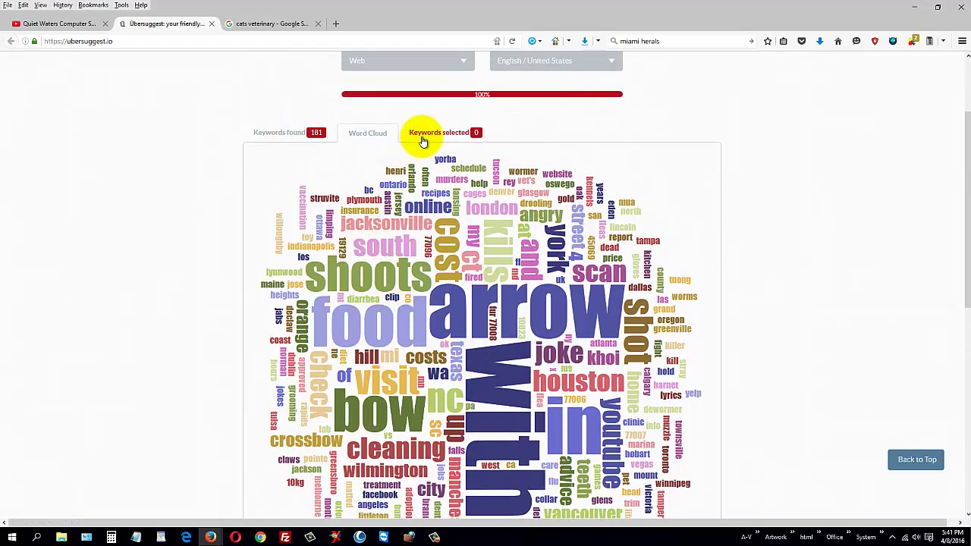
left_click(285, 139)
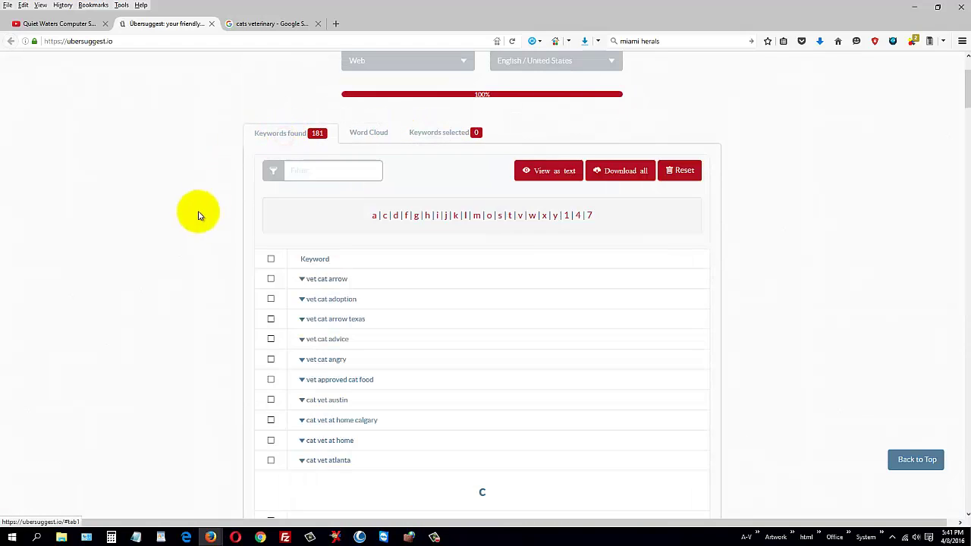
scroll(197, 216, "up", 3)
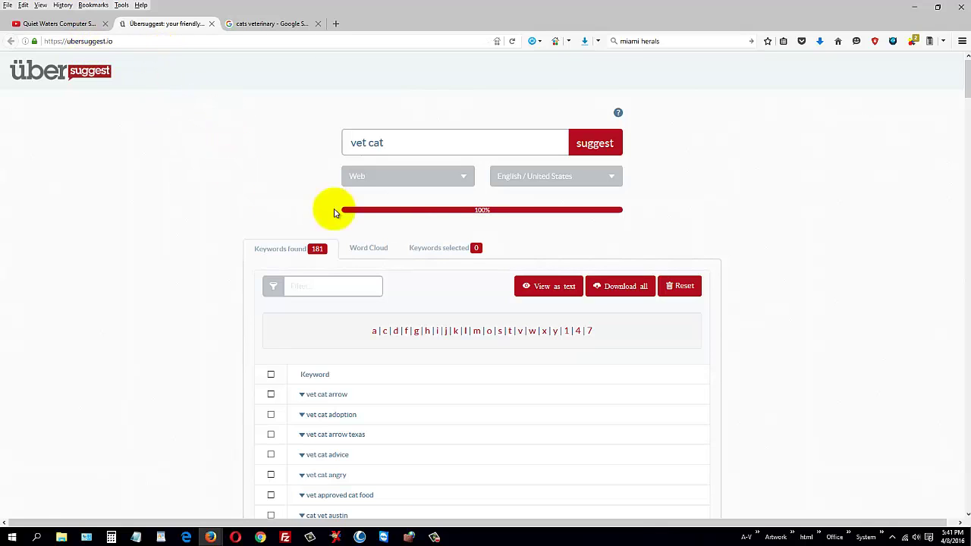
Step: Clear all found keywords with Reset and confirm the deletion
left_click(461, 177)
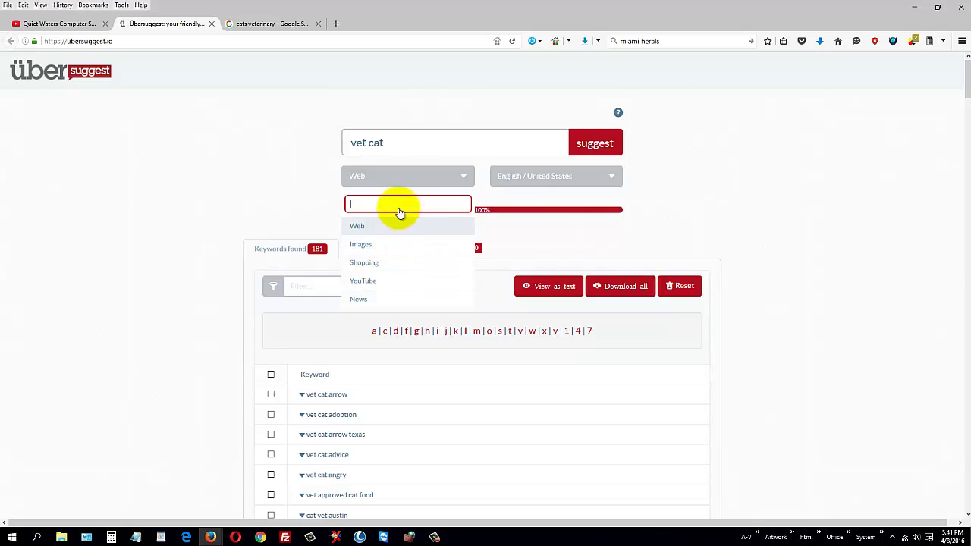
left_click(394, 144)
left_click(686, 288)
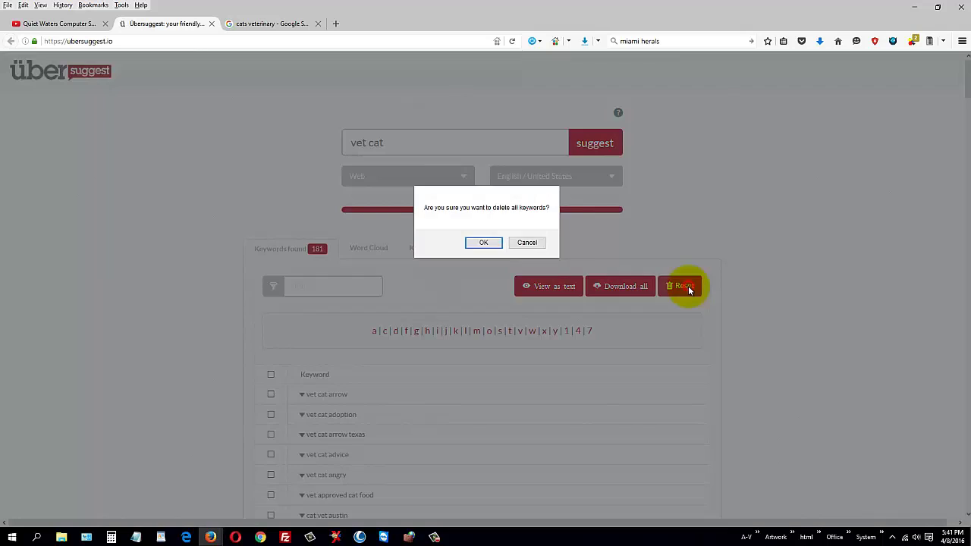
left_click(483, 243)
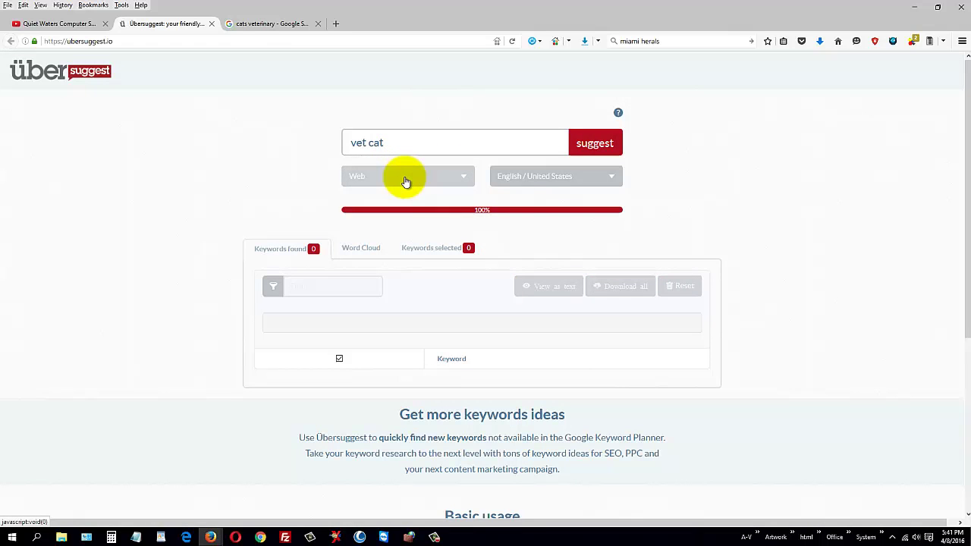
Step: Switch the search source from Web to Images and rerun the vet cat suggestion
left_click(457, 176)
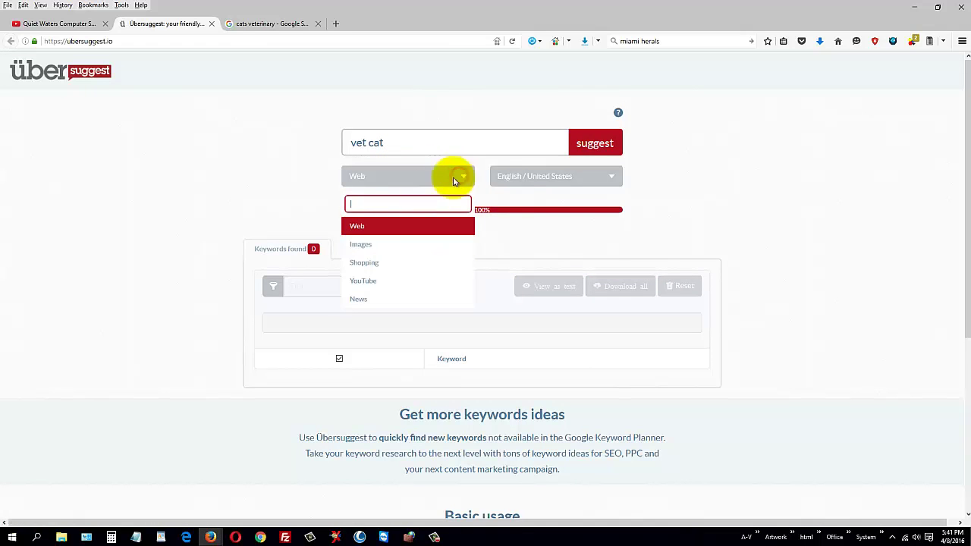
left_click(381, 244)
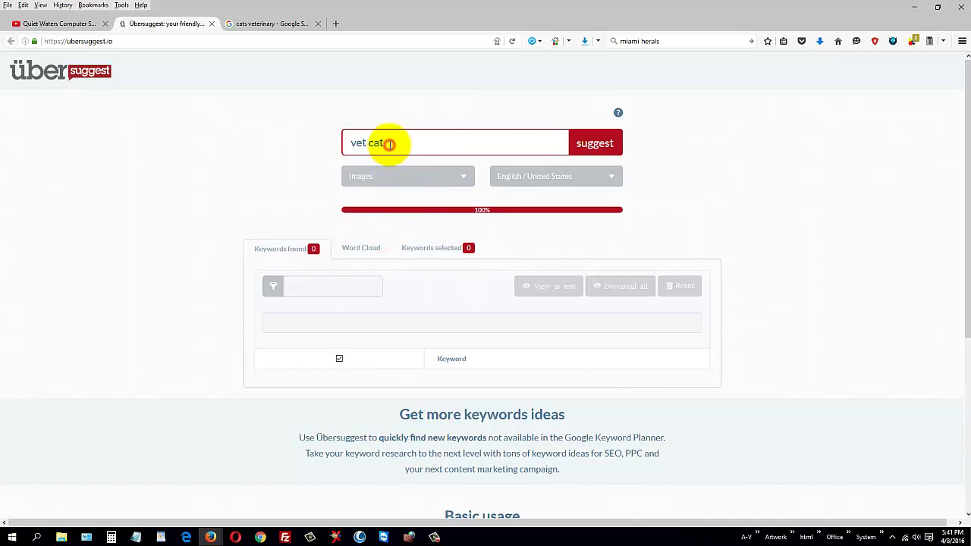
left_click(610, 144)
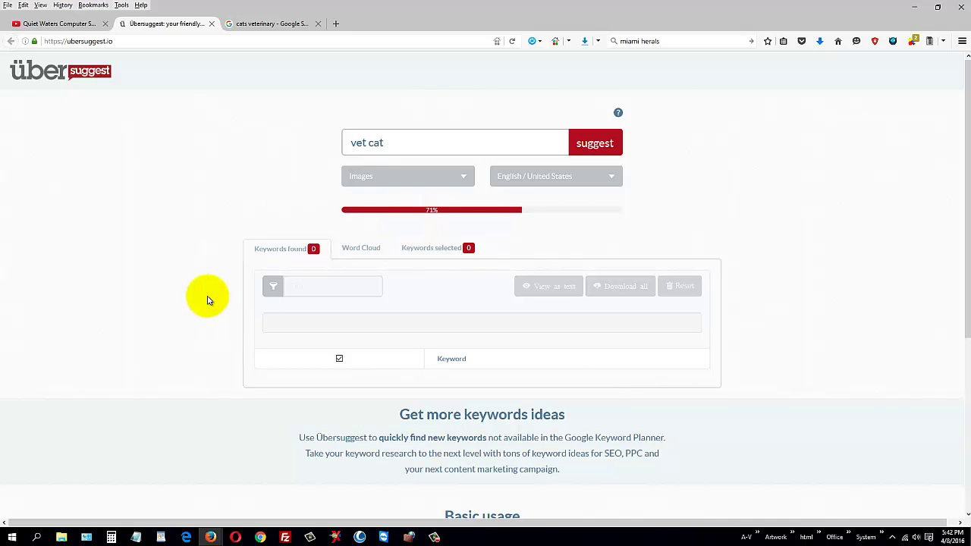
Step: Browse the 59 Images keywords for vet cat, check the word cloud, and return to the list
scroll(206, 297, "down", 4)
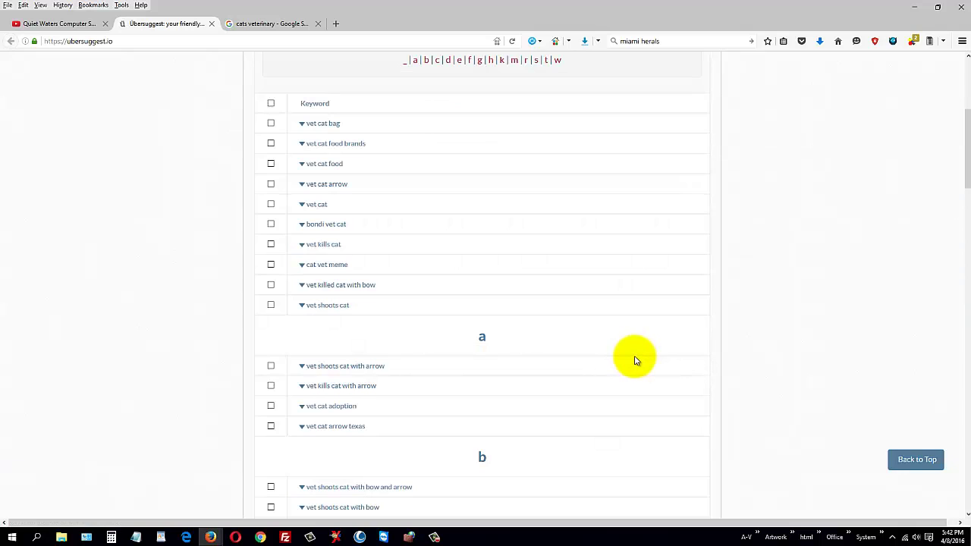
scroll(634, 359, "up", 3)
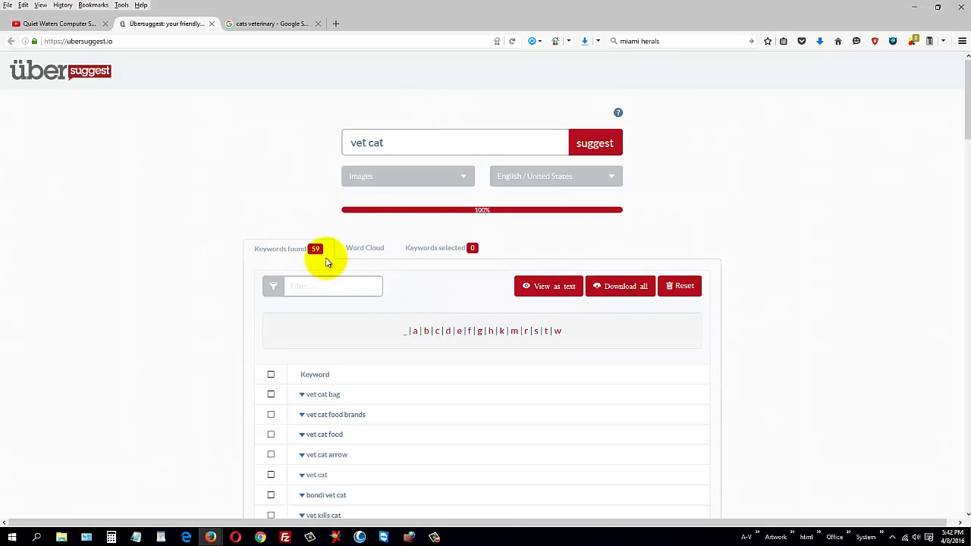
left_click(363, 247)
scroll(791, 354, "down", 3)
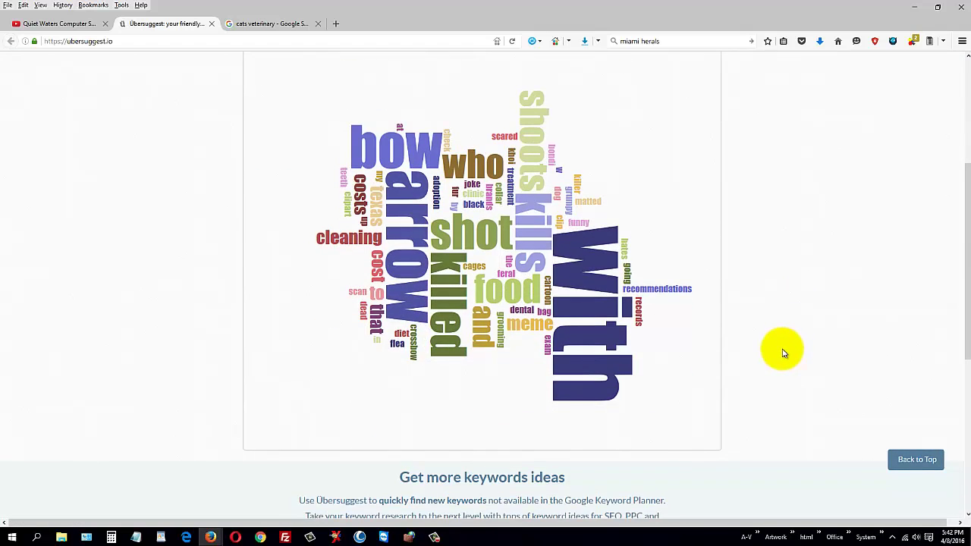
scroll(783, 353, "up", 3)
left_click(280, 248)
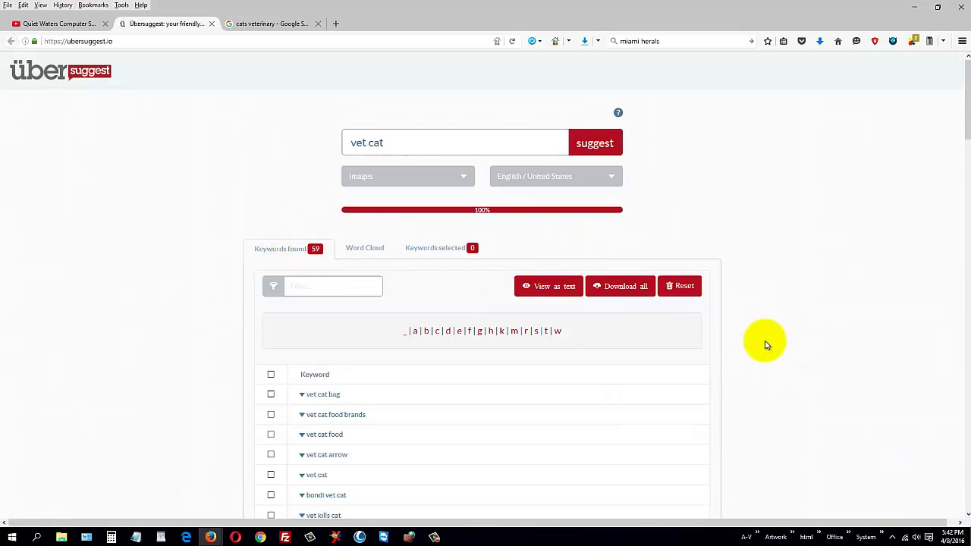
scroll(766, 345, "down", 2)
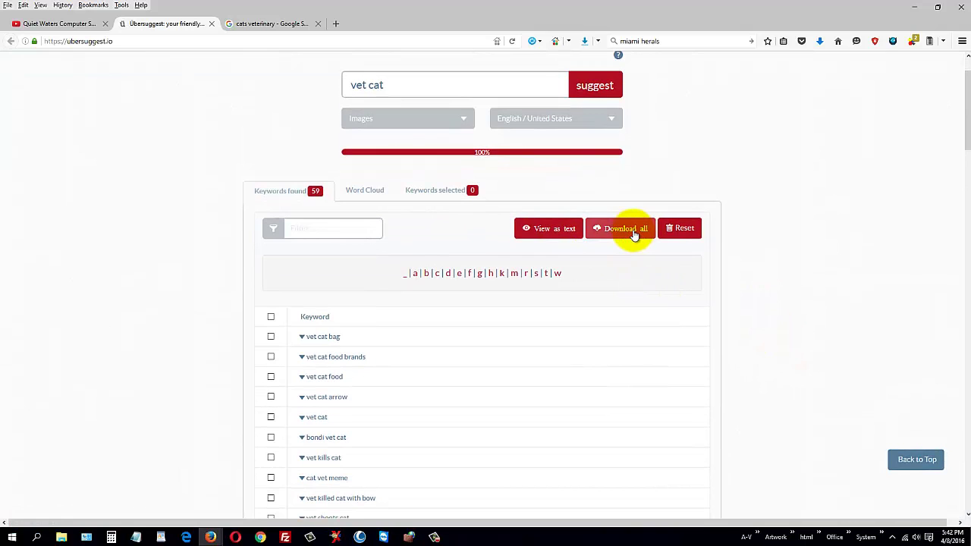
scroll(763, 339, "down", 3)
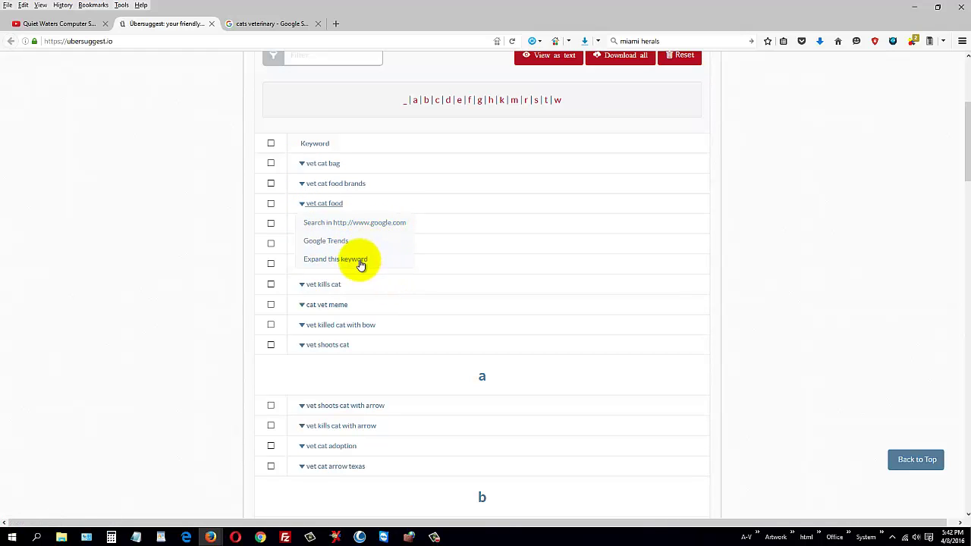
Step: Expand 'vet cat food' into its own Images search, finding 4 keywords
left_click(360, 262)
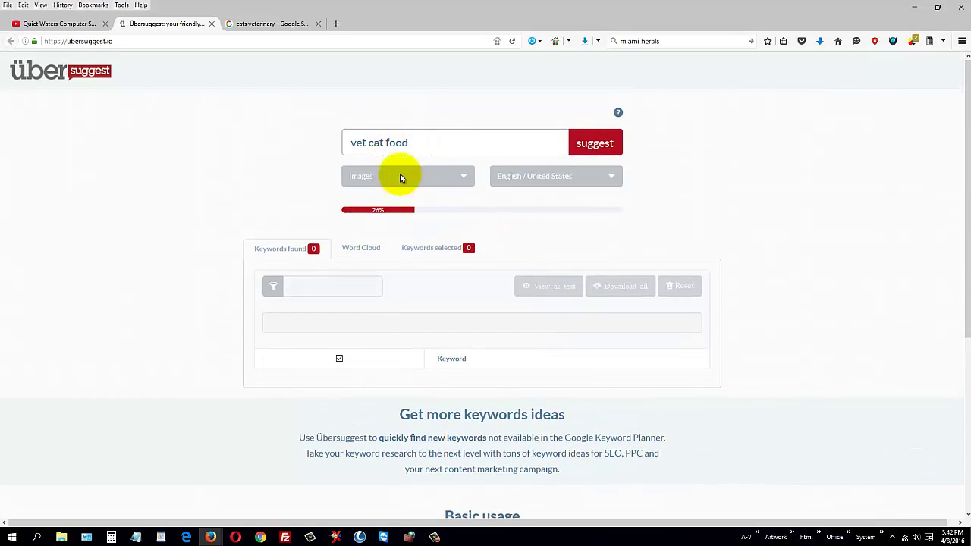
left_click_drag(411, 143, 346, 143)
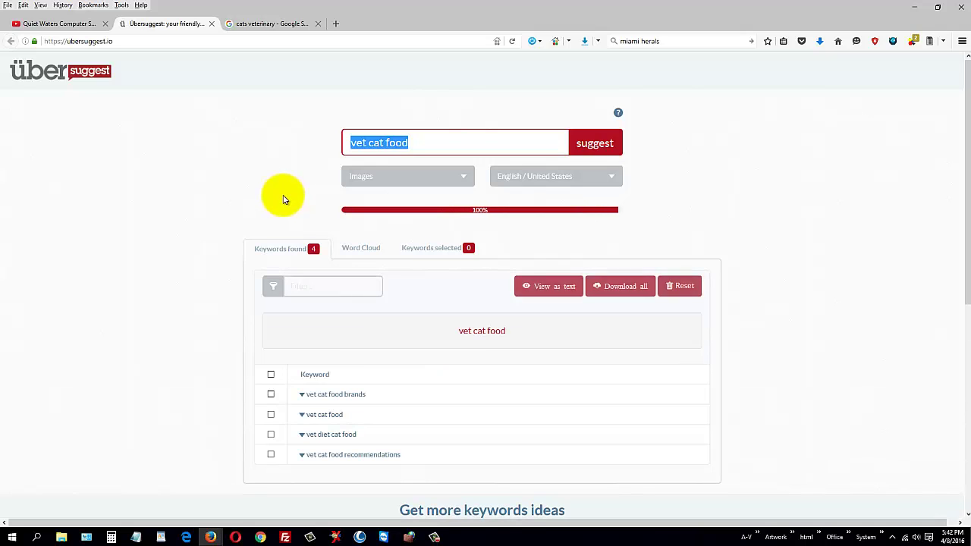
left_click(119, 43)
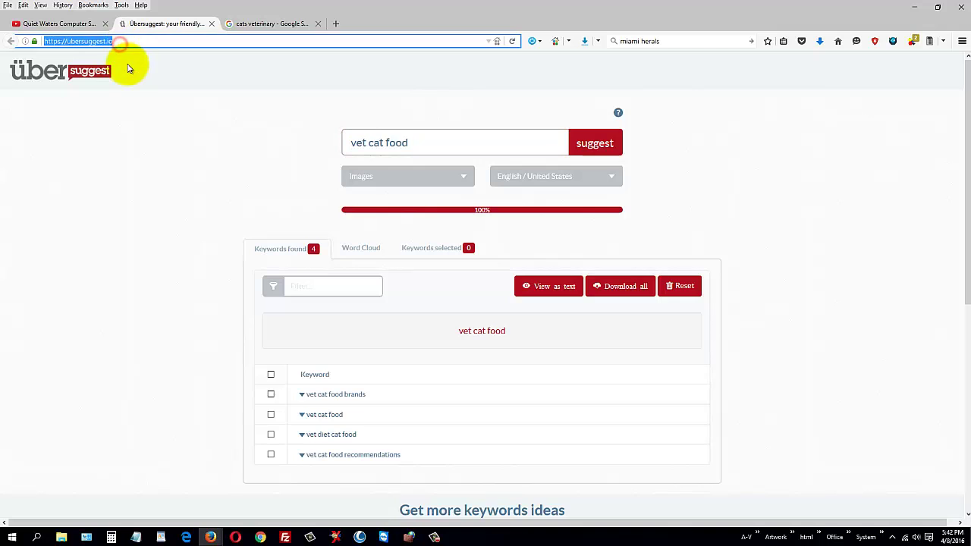
Step: View the vet cat food word cloud, then return to the four-keyword list
scroll(210, 228, "down", 5)
scroll(210, 232, "up", 5)
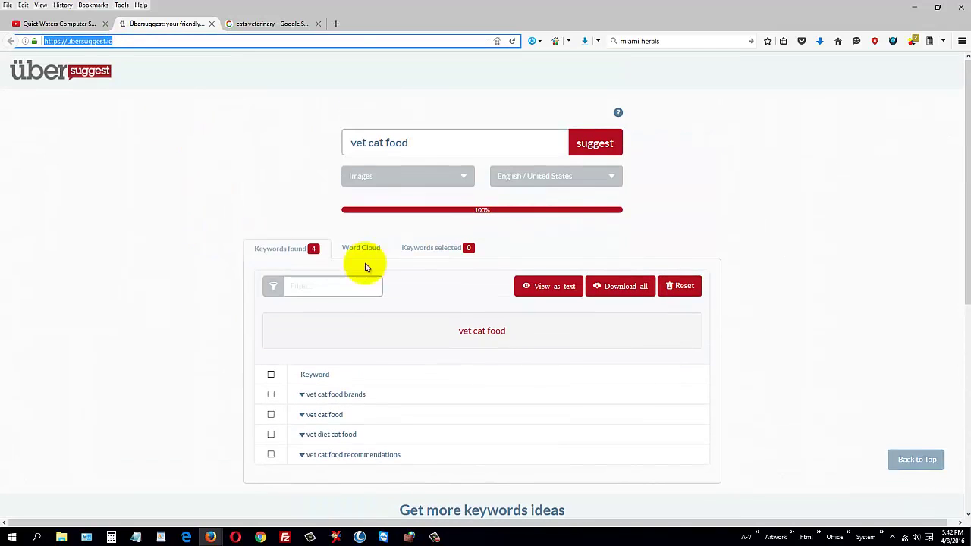
left_click(352, 249)
scroll(189, 292, "down", 5)
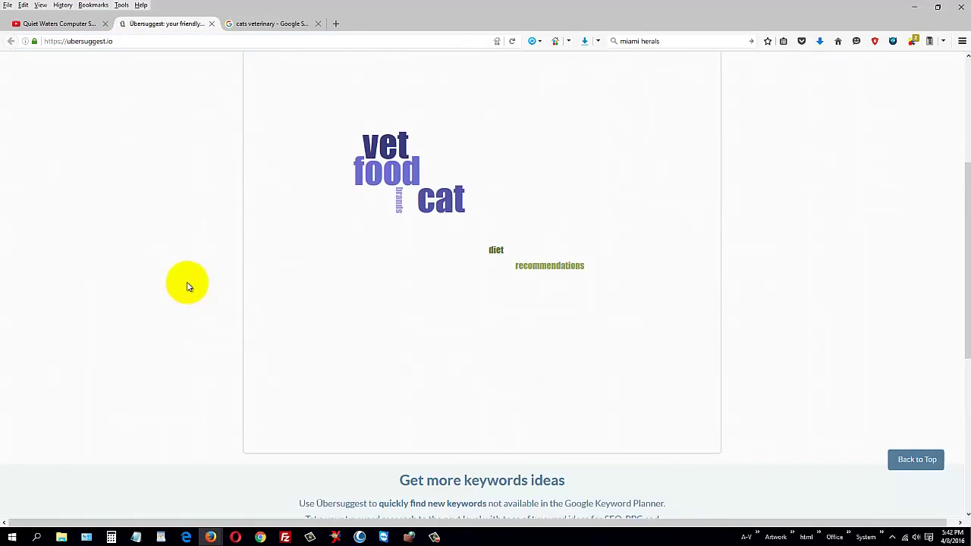
scroll(260, 243, "up", 5)
left_click(275, 249)
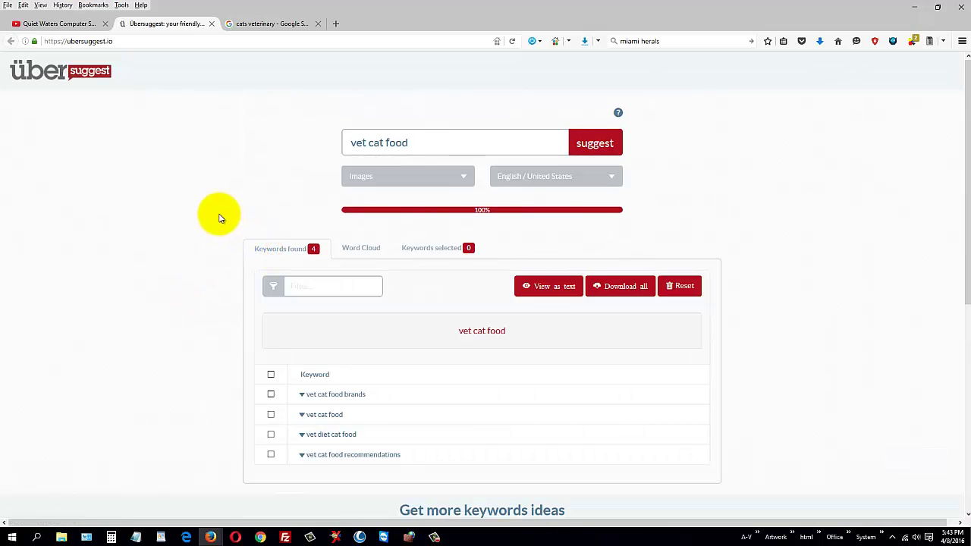